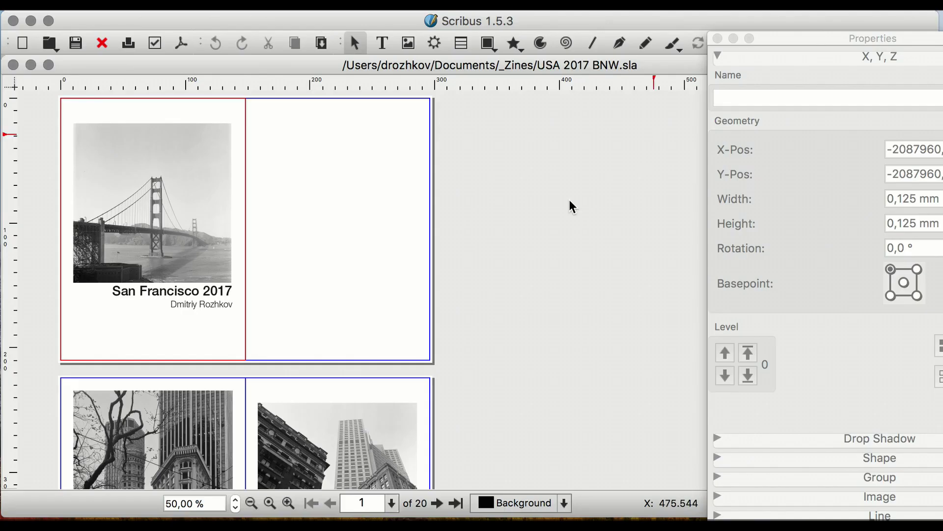
scroll(450, 284, down, 3)
scroll(450, 284, down, 5)
scroll(449, 286, down, 5)
scroll(450, 286, up, 2)
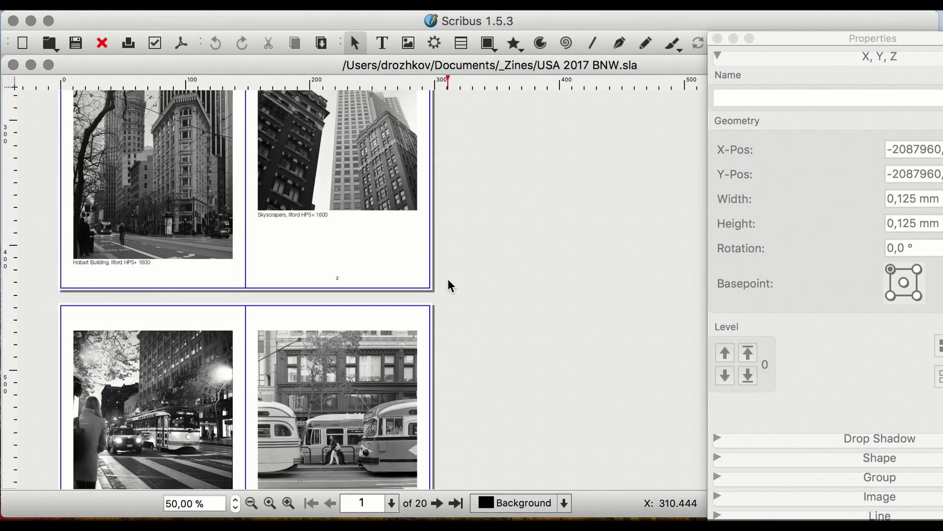
scroll(451, 286, down, 5)
scroll(449, 286, down, 4)
scroll(450, 286, down, 5)
scroll(457, 291, down, 2)
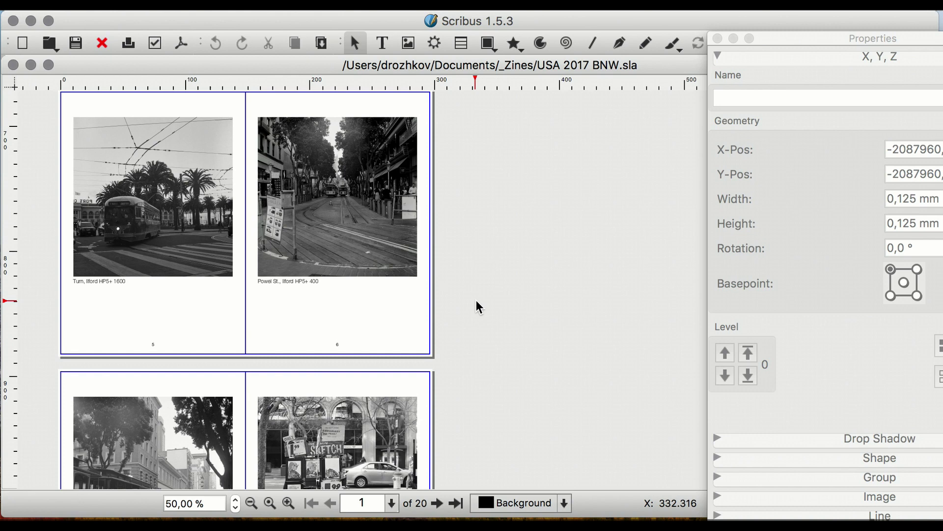
scroll(476, 302, down, 5)
scroll(478, 305, down, 5)
scroll(477, 306, down, 4)
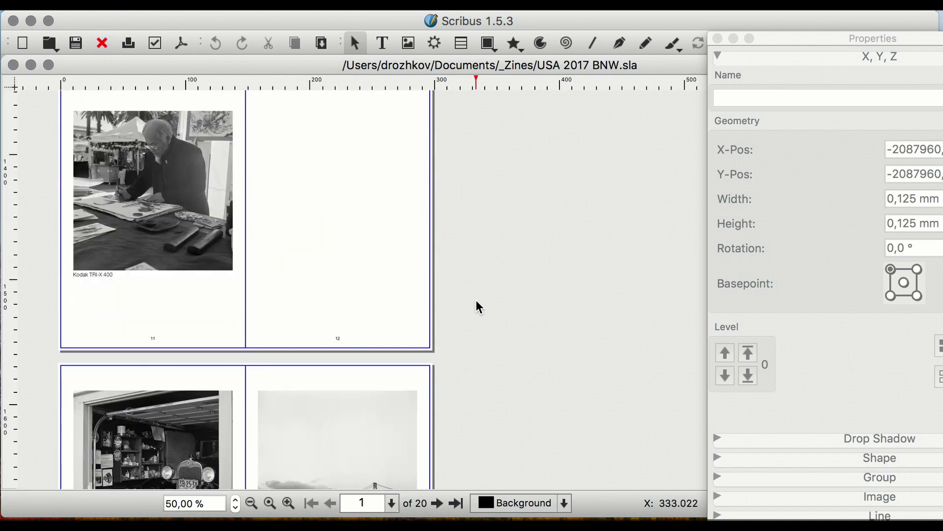
scroll(478, 305, down, 3)
scroll(478, 306, down, 4)
scroll(478, 306, down, 3)
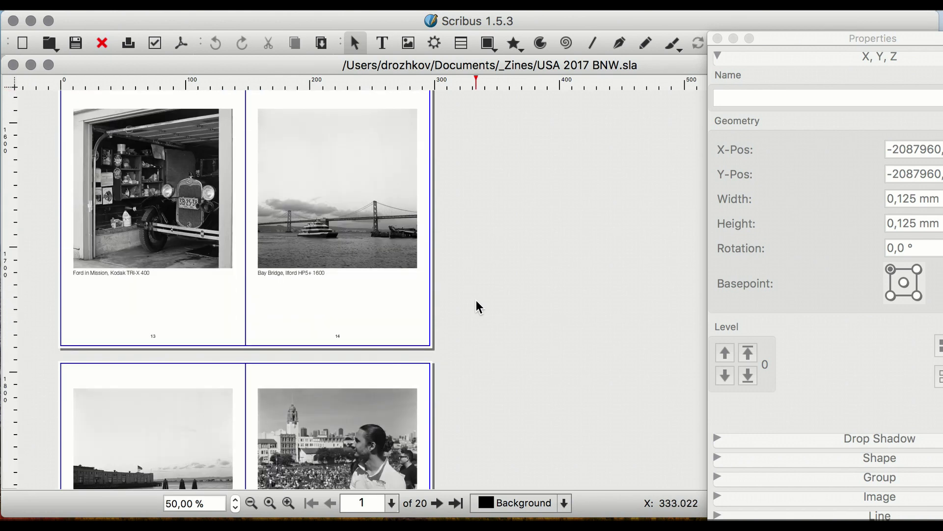
scroll(478, 306, down, 5)
scroll(479, 306, down, 4)
scroll(477, 307, up, 1)
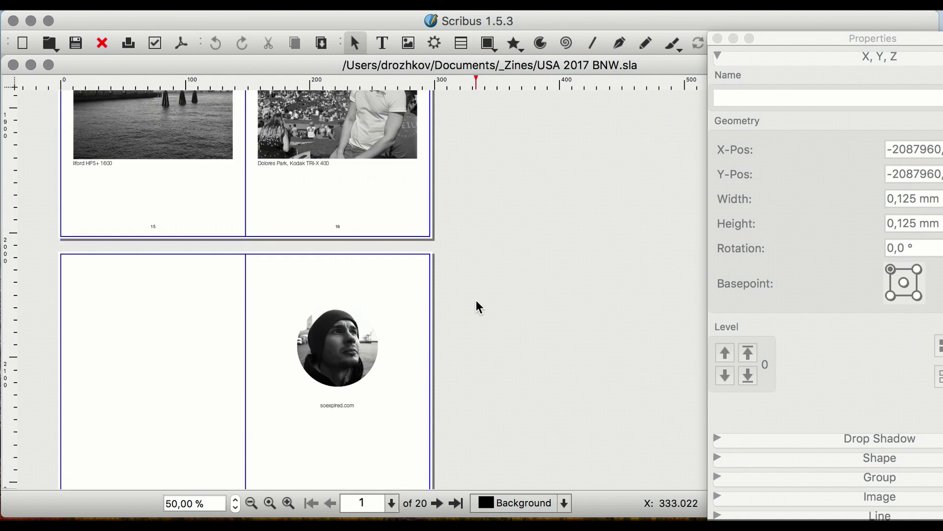
scroll(519, 253, up, 4)
scroll(518, 253, up, 4)
scroll(561, 214, up, 3)
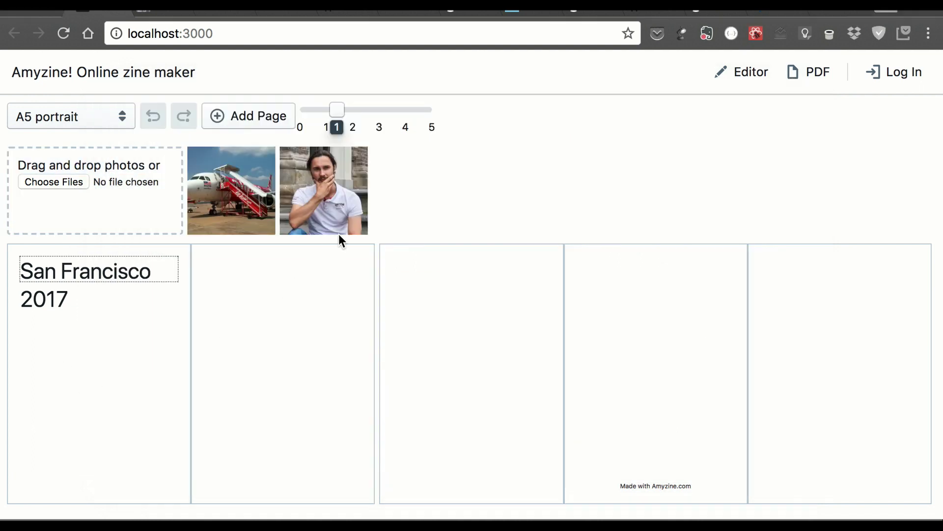
- Place the portrait photo on page three with 10 mm left and top margins, 128 mm wide
drag(314, 180, 405, 288)
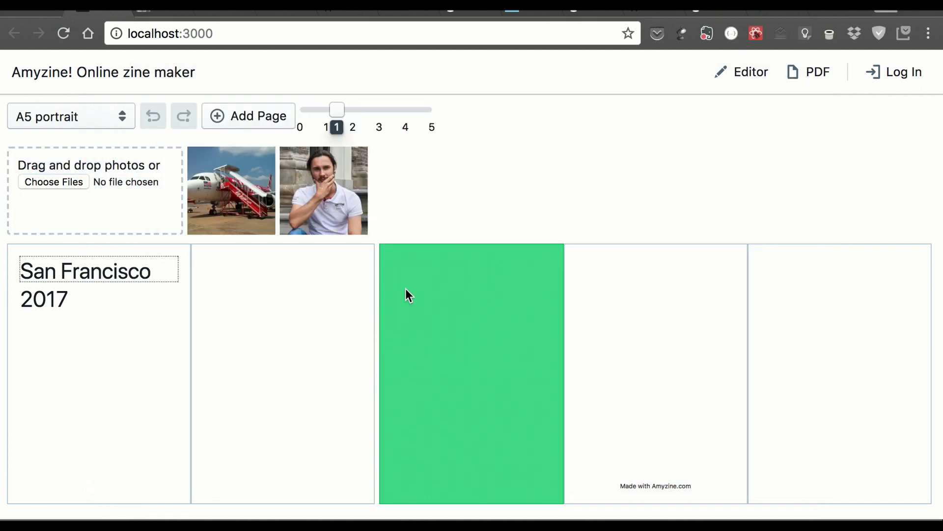
click(465, 315)
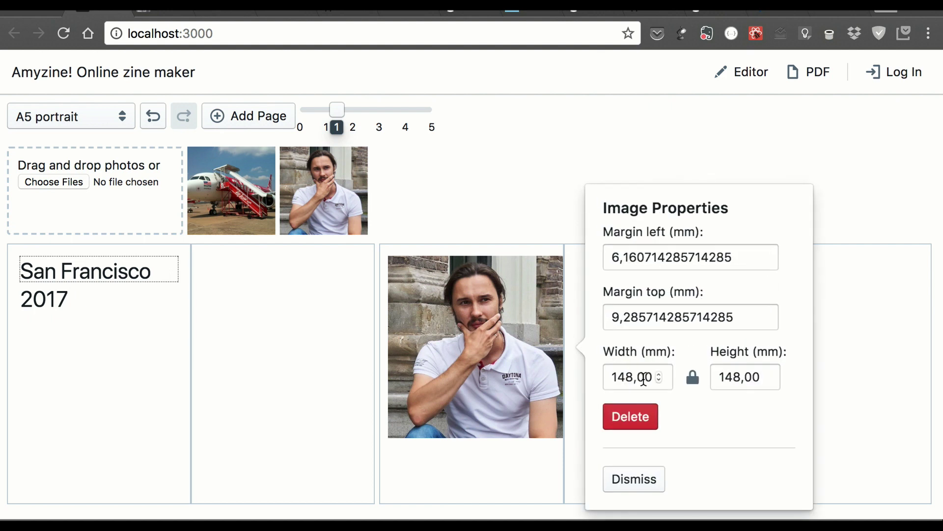
double_click(624, 257)
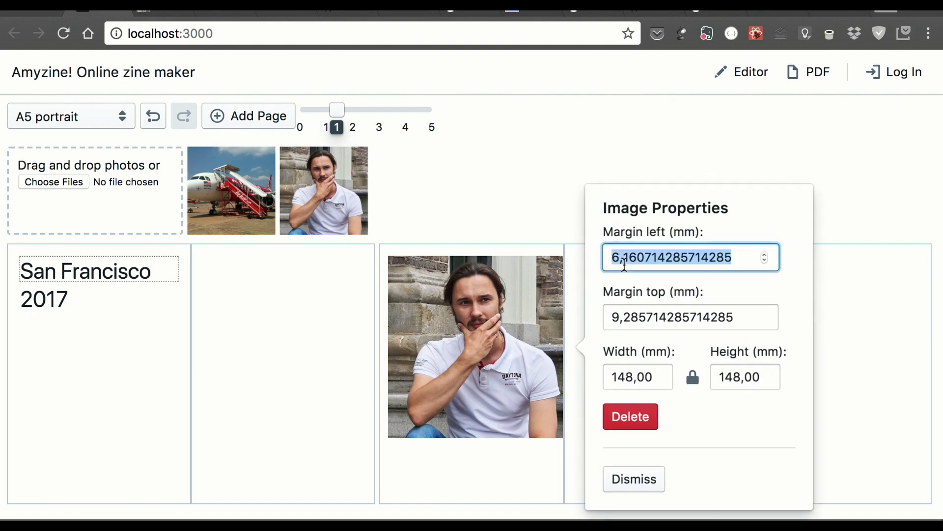
text(10)
double_click(632, 317)
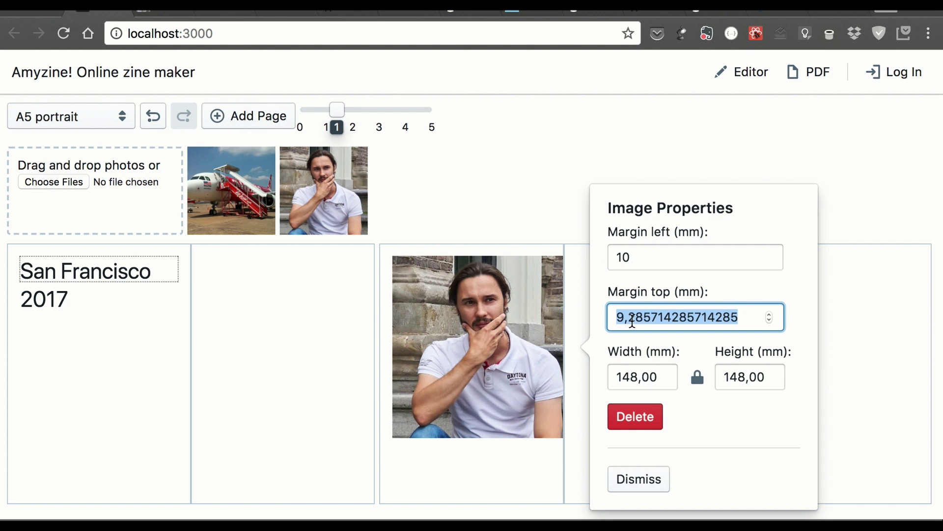
text(10)
double_click(642, 381)
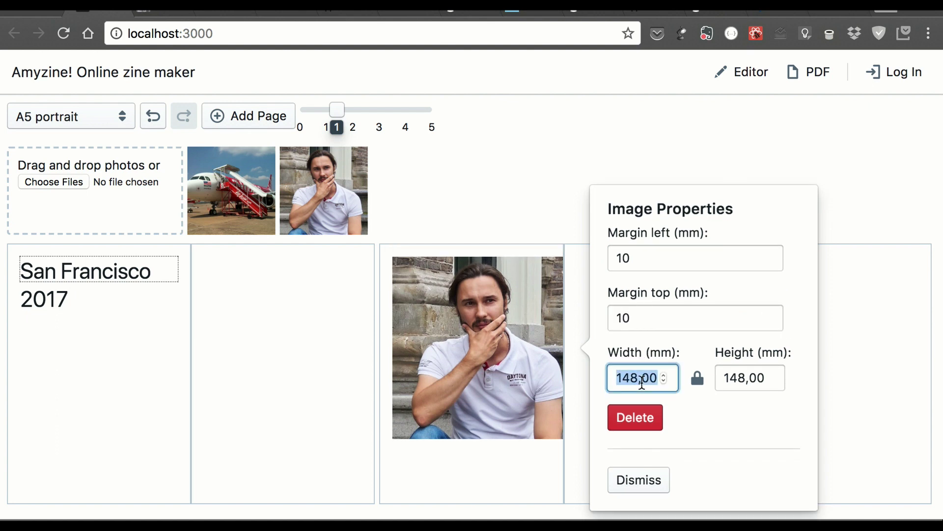
text(128)
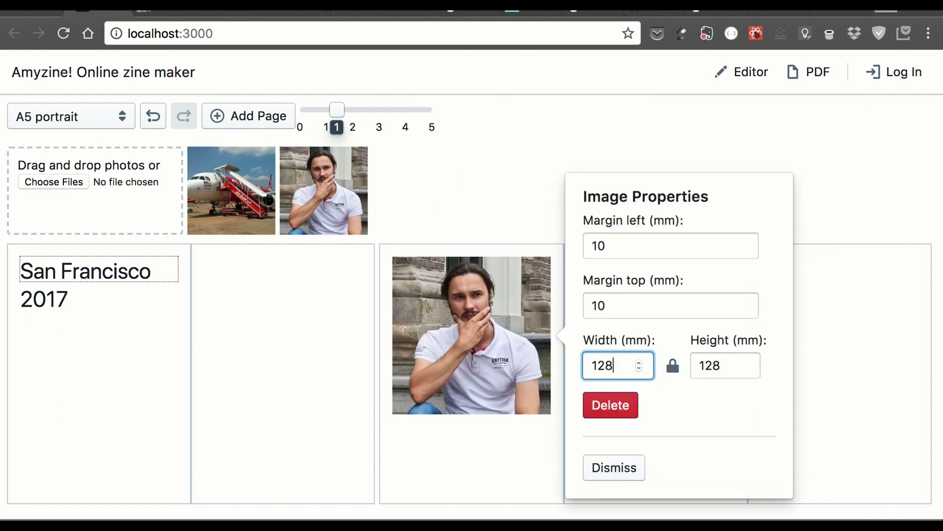
click(625, 469)
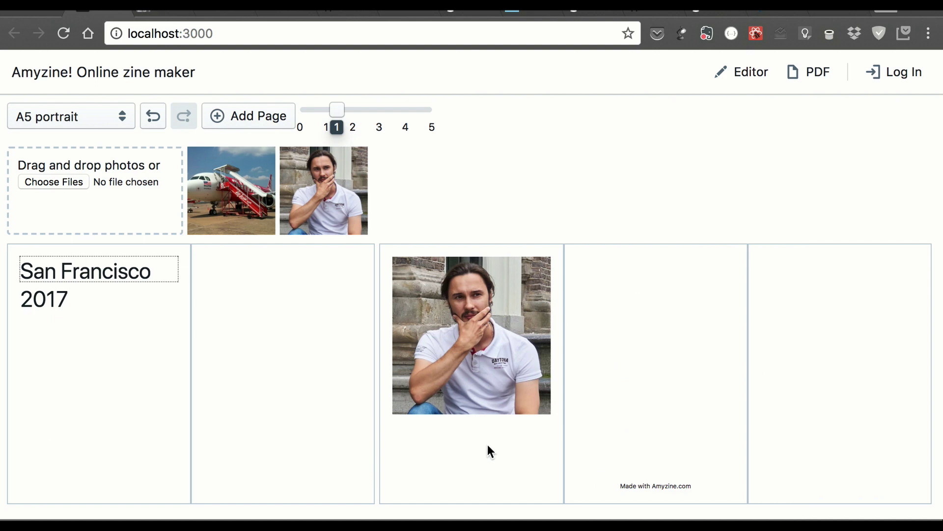
click(590, 379)
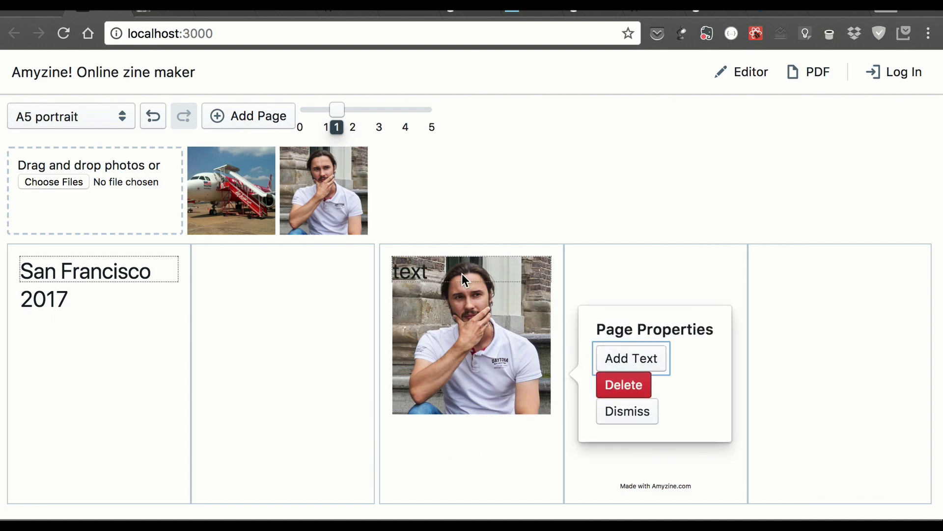
- Add an 'amyzine' caption at a 150 mm top margin, then go to the PDF page
click(631, 358)
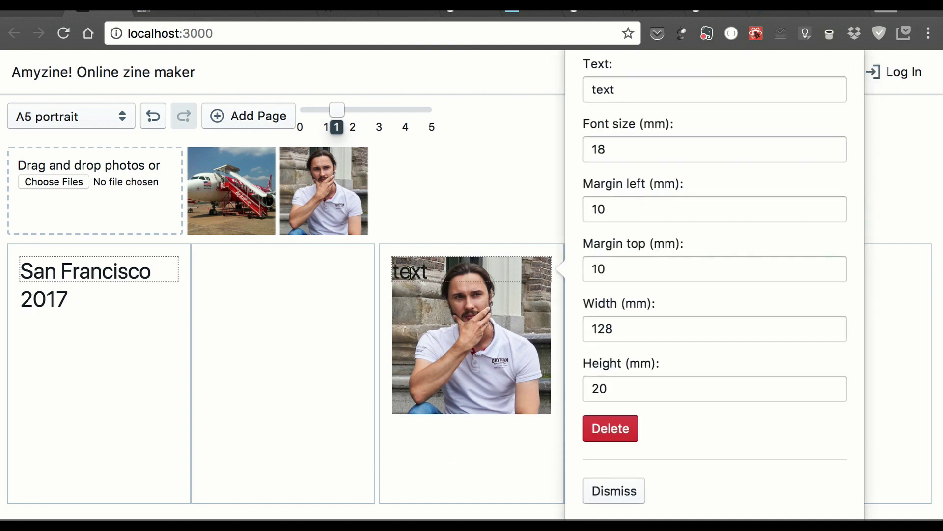
double_click(636, 89)
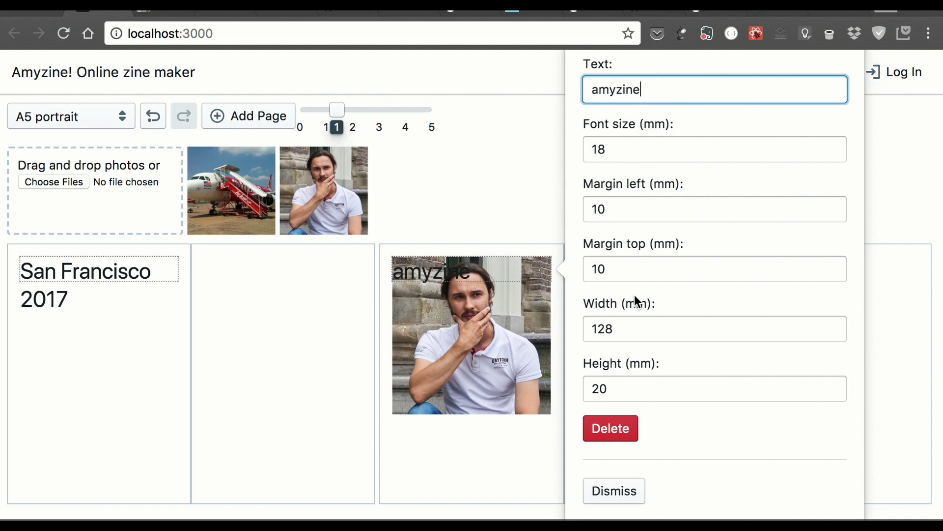
click(639, 268)
text(0)
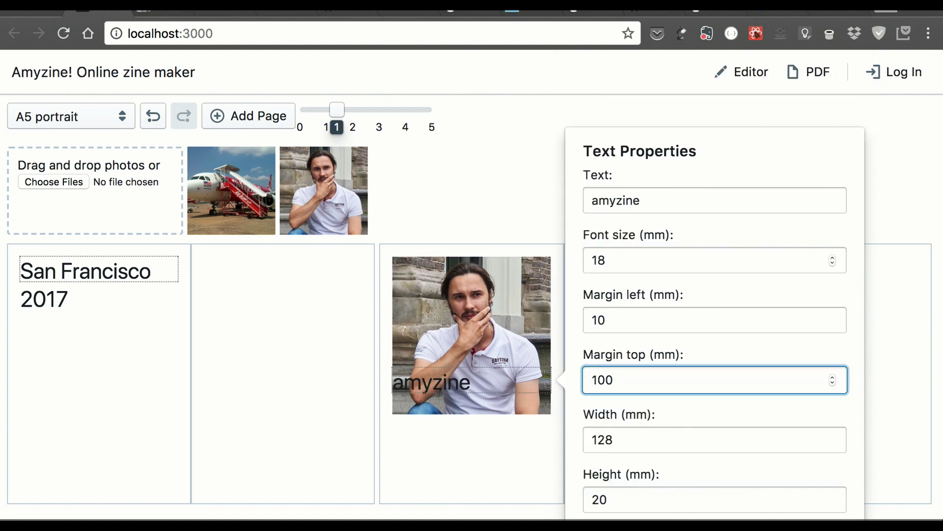
key(BackSpace)
text(5)
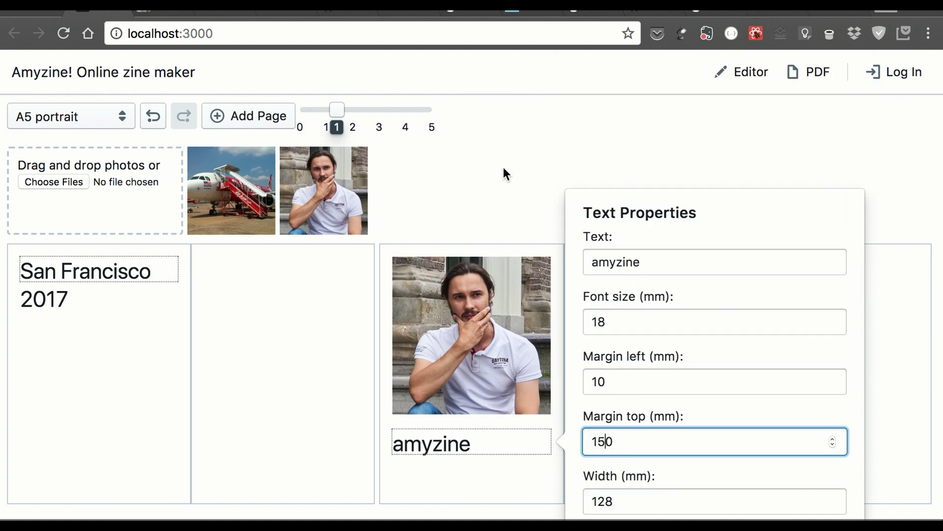
click(504, 167)
click(807, 71)
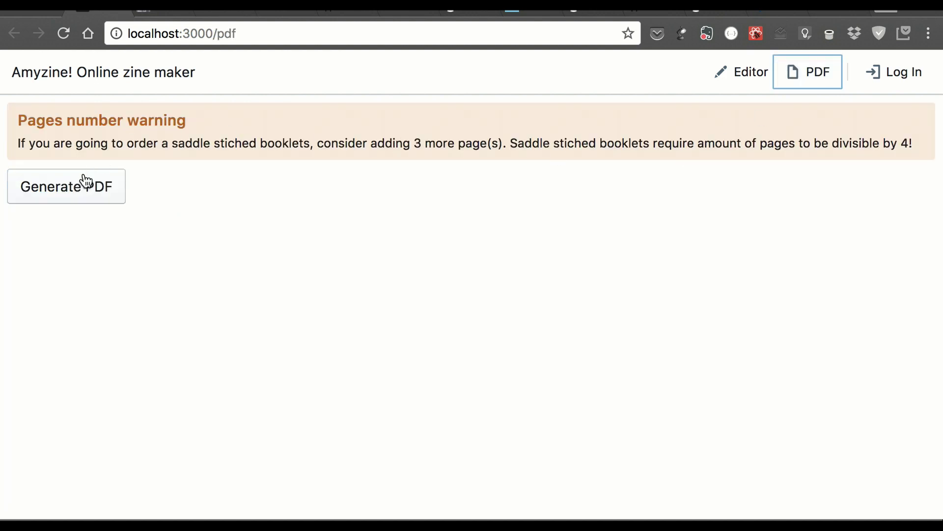
- Generate the five-page zine PDF, download it and save the file
click(85, 183)
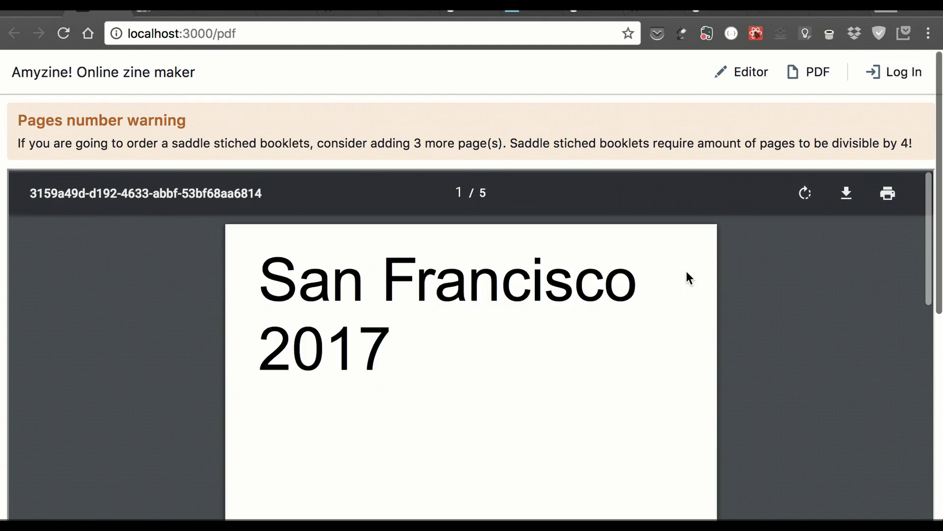
scroll(686, 266, down, 8)
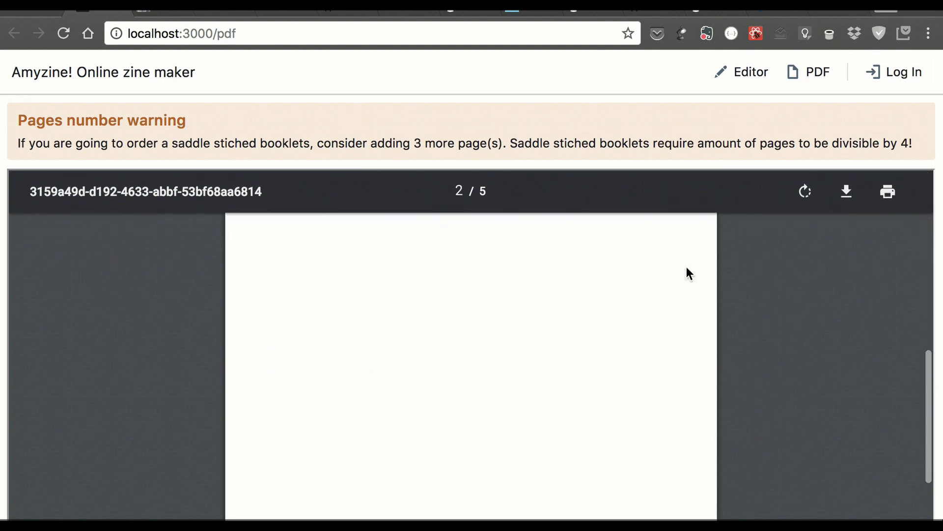
scroll(686, 266, down, 12)
scroll(687, 266, down, 5)
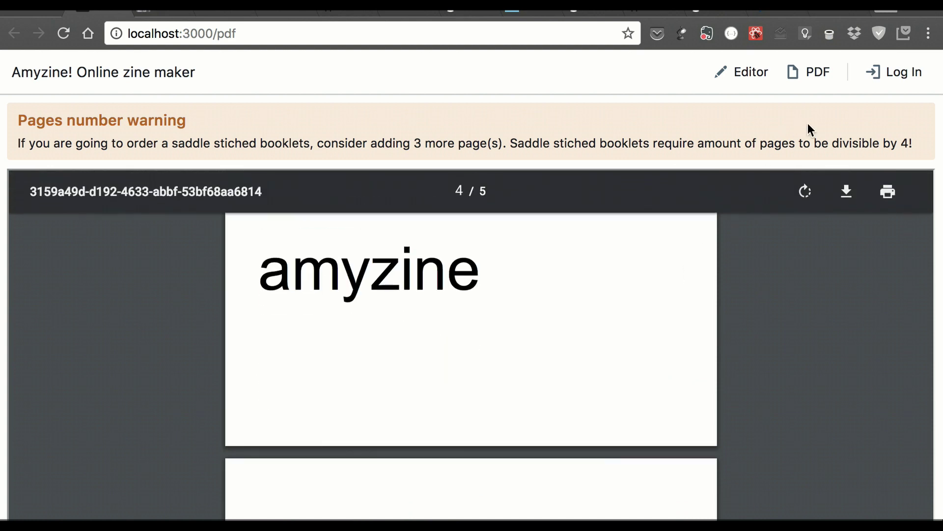
click(847, 192)
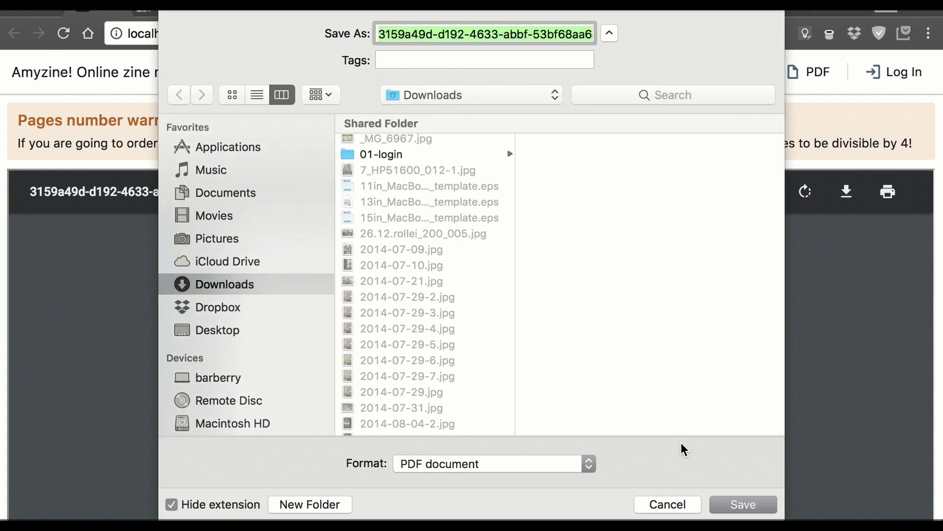
click(729, 505)
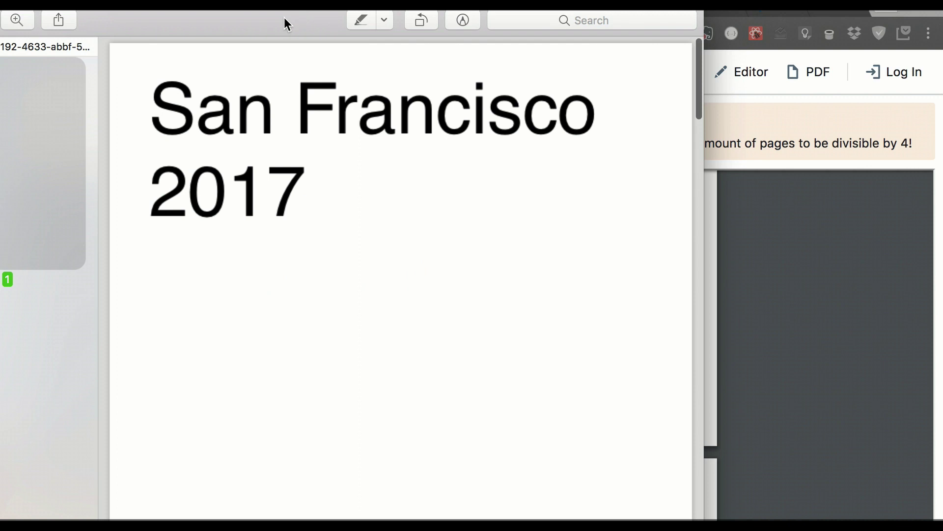
- Stretch the Preview window to full width and show page 3 of the zine PDF
drag(284, 17, 367, 39)
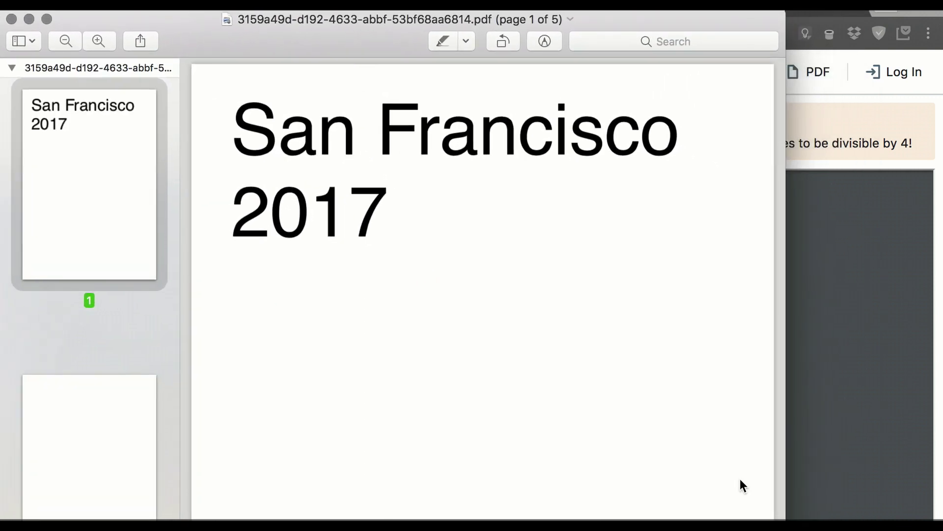
drag(785, 520, 941, 521)
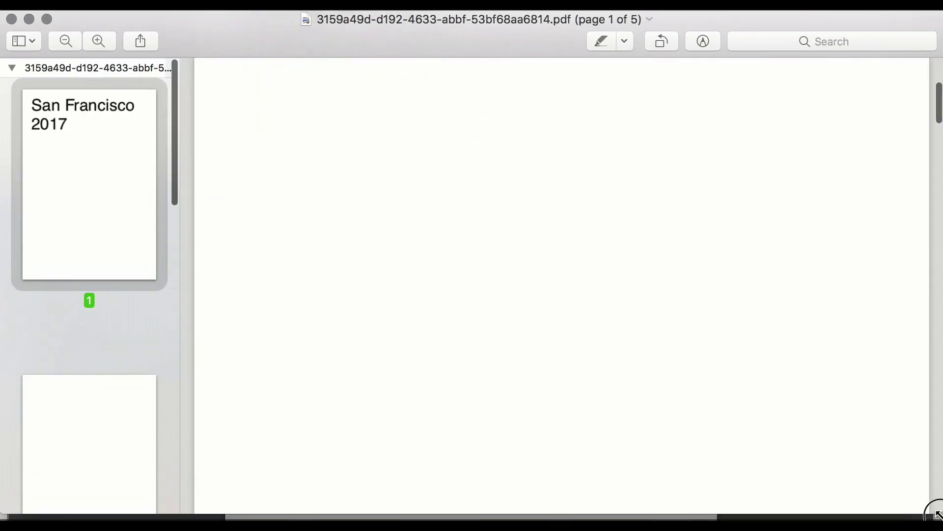
scroll(785, 456, down, 2)
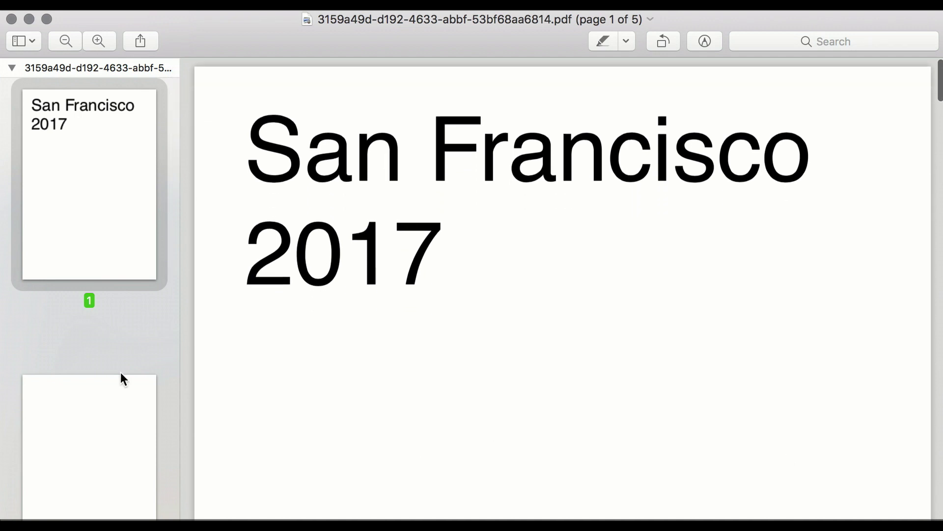
scroll(120, 373, down, 5)
click(77, 266)
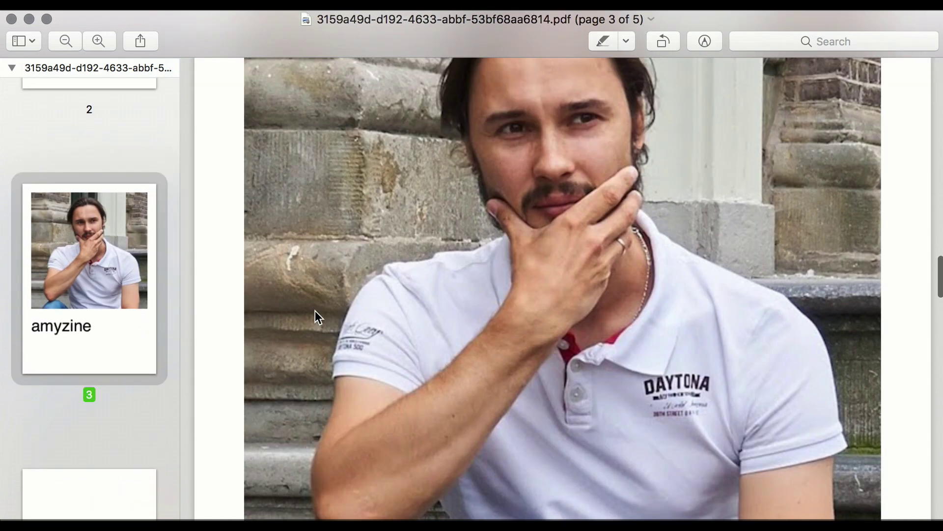
scroll(315, 311, down, 8)
scroll(315, 310, down, 5)
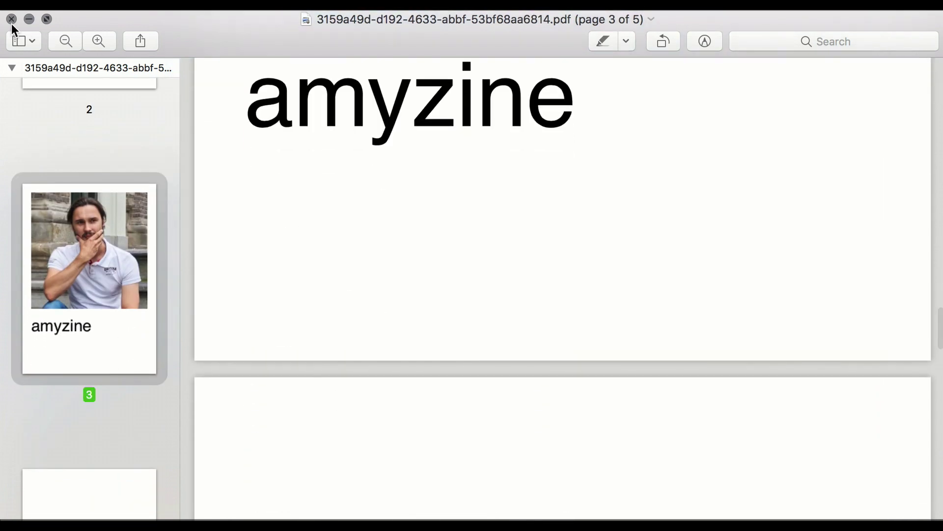